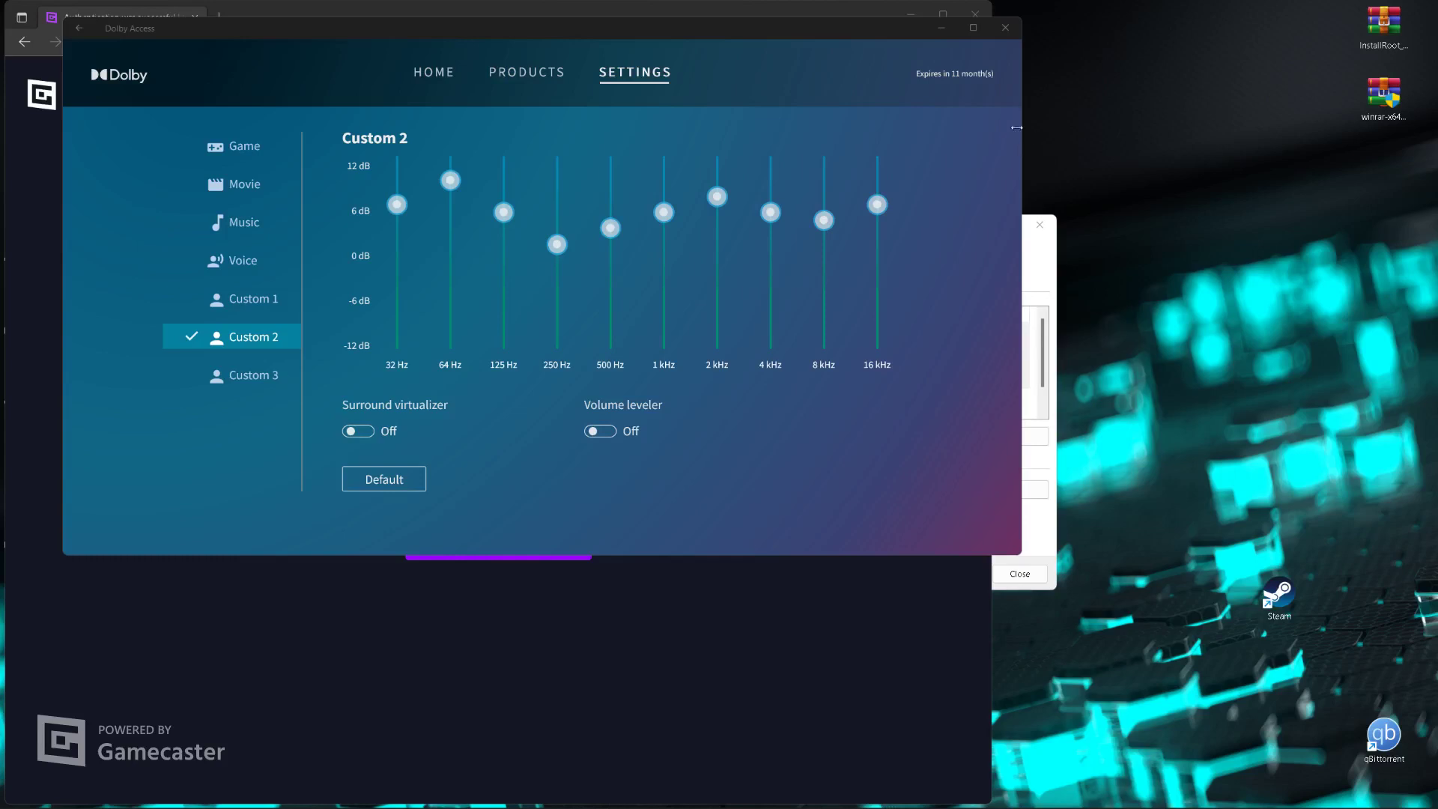
# Review the equalizer curves of the Custom 1 and Custom 2 presets.
pyautogui.click(756, 36)
pyautogui.moveTo(320, 806)
pyautogui.click(246, 307)
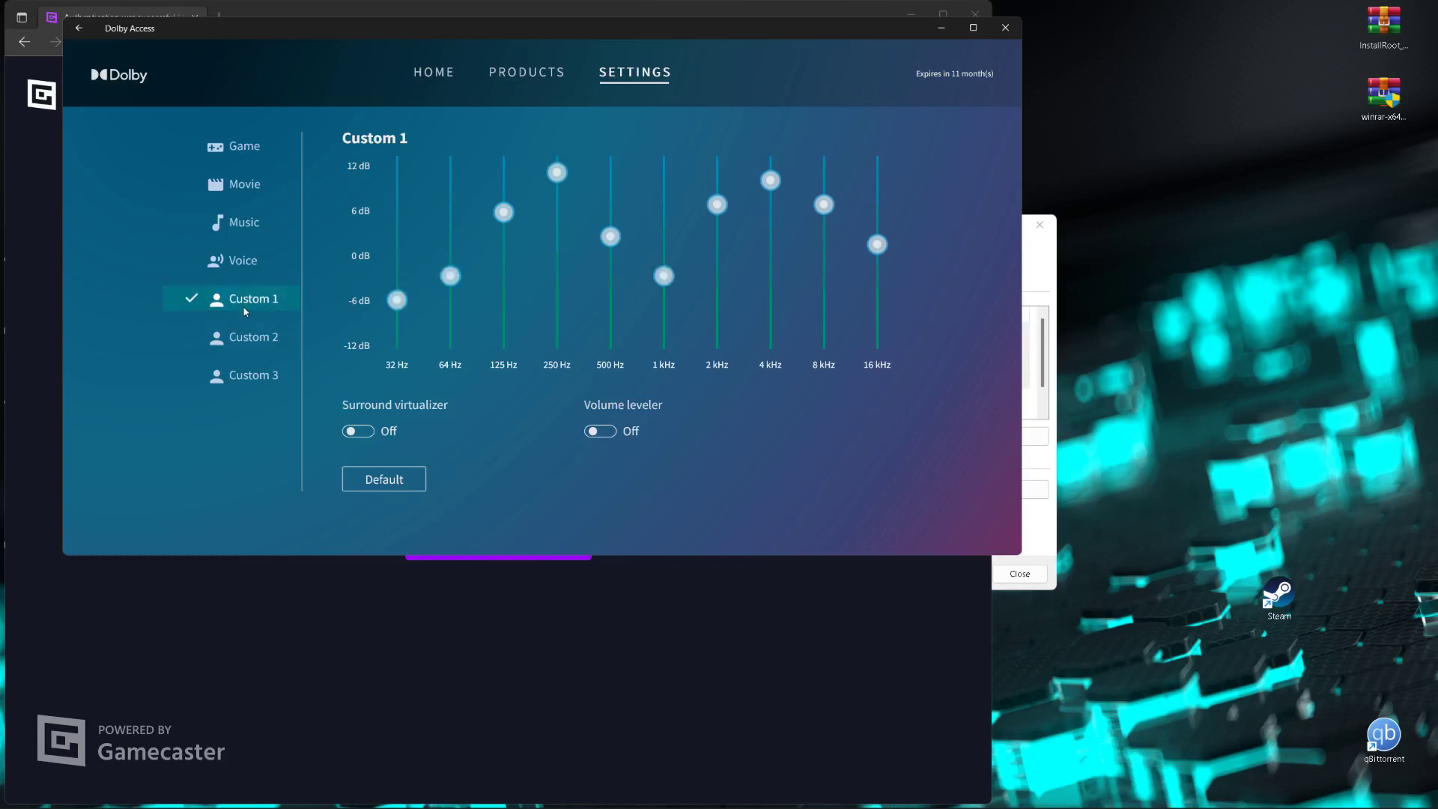
pyautogui.click(249, 340)
# Activate the Custom 3 preset and raise its 32 Hz band to about 4 dB.
pyautogui.click(245, 378)
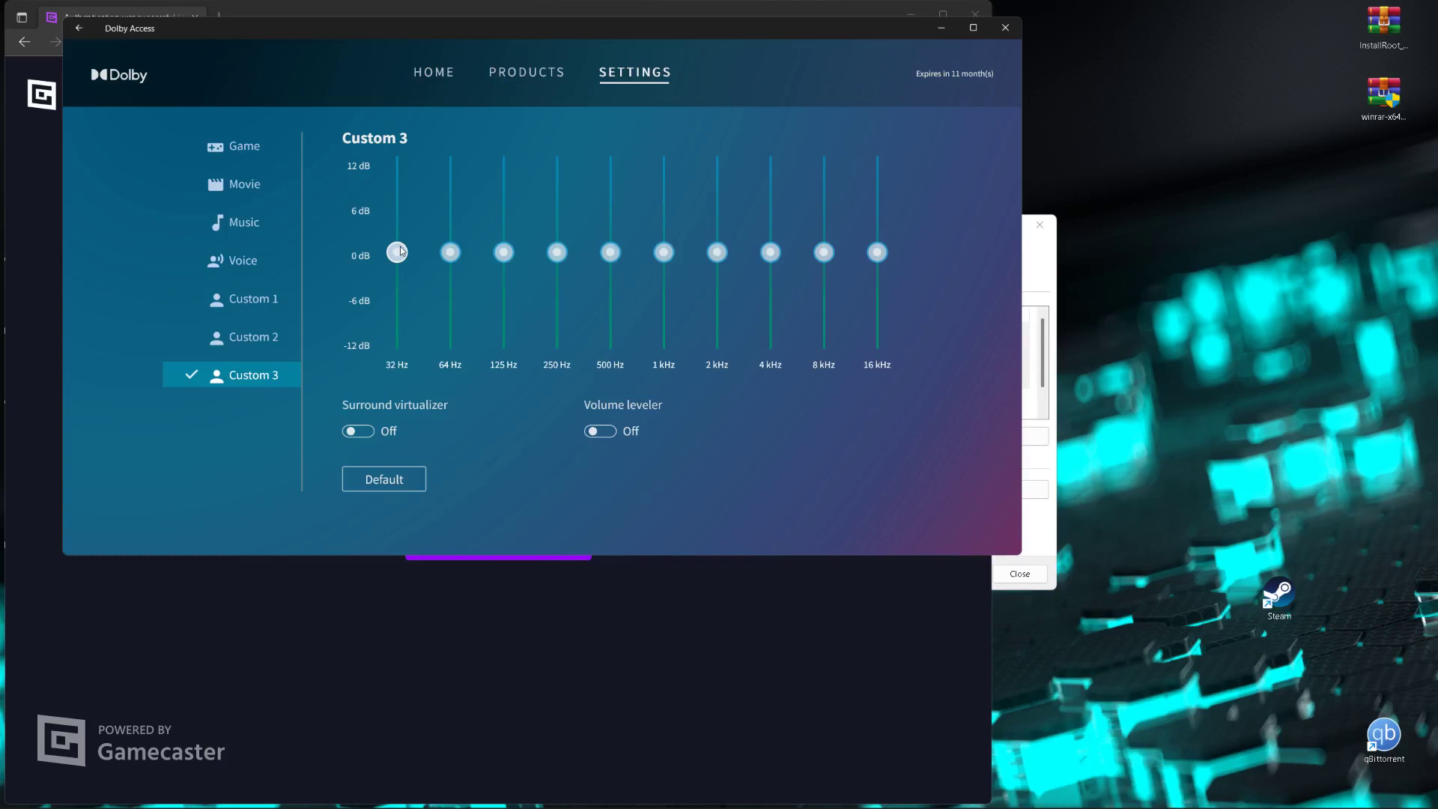
pyautogui.press('Up')
pyautogui.press('Up')
pyautogui.press('Up')
pyautogui.press('Up')
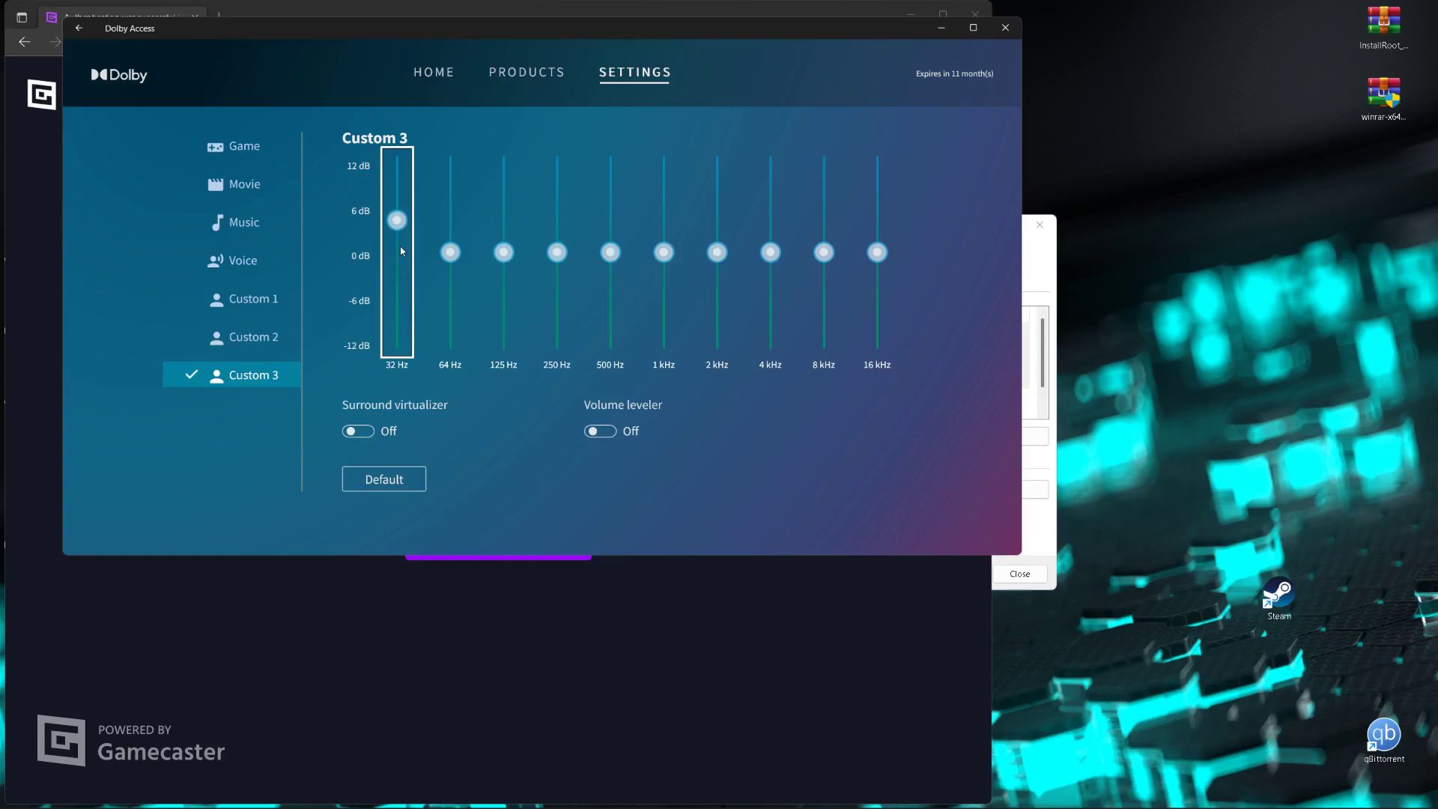
# Raise the 64 Hz band of the Custom 3 equalizer to about 8 dB.
pyautogui.click(457, 258)
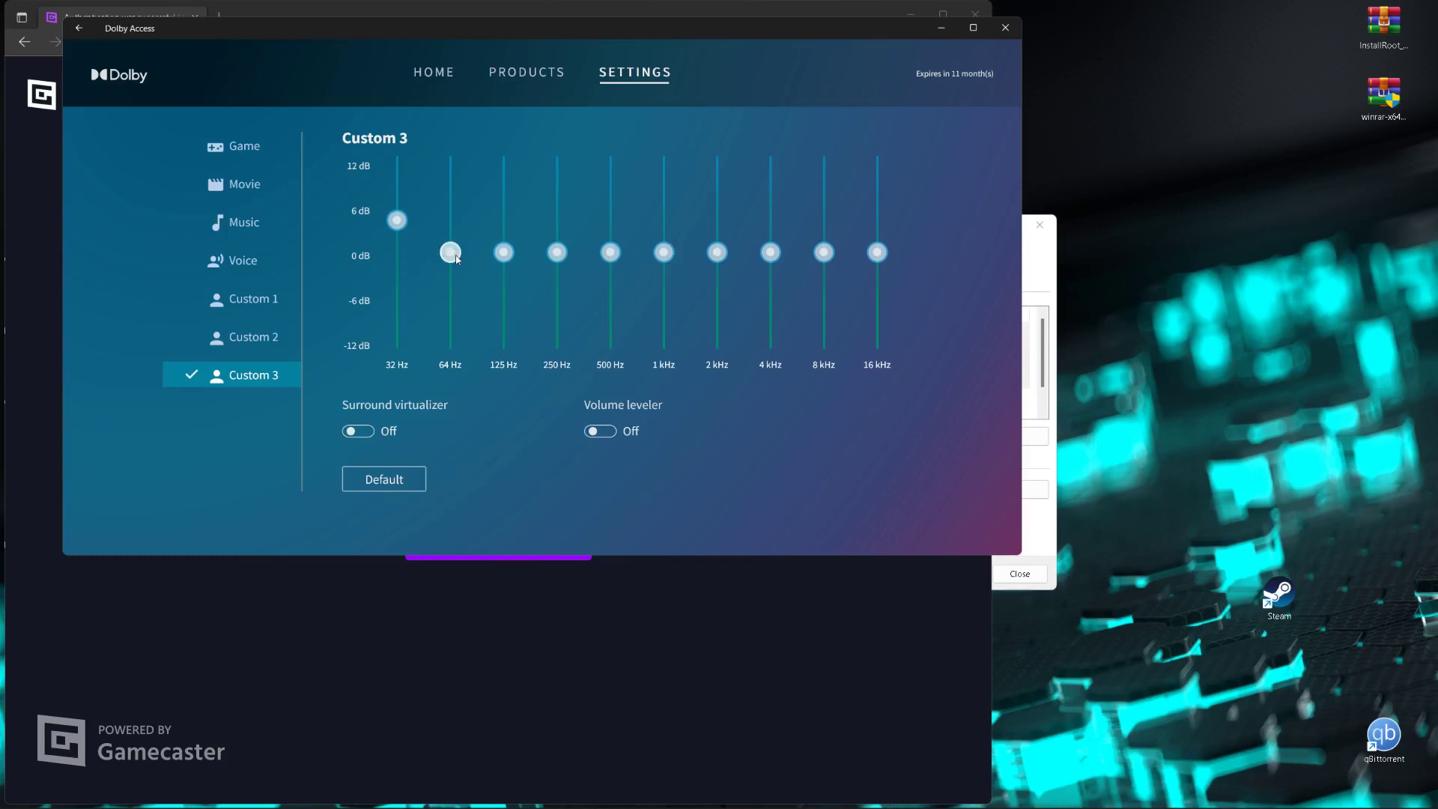
pyautogui.press('Up')
pyautogui.press('Up')
pyautogui.press('Up')
pyautogui.press('Up')
pyautogui.press('Up')
pyautogui.press('Up')
pyautogui.press('Up')
pyautogui.press('Up')
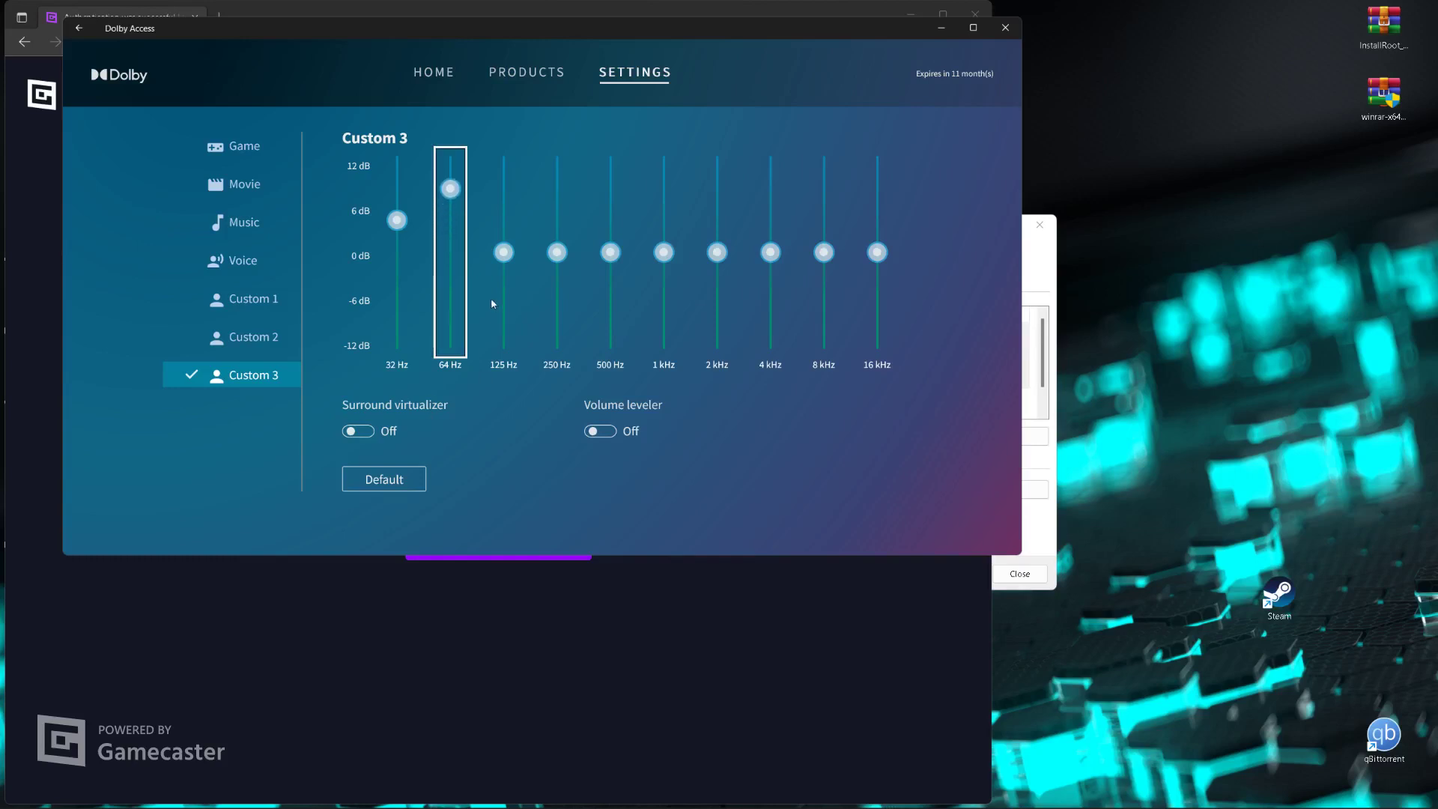
# Raise the 125 Hz band to about 3 dB and the 500 Hz band to about 2 dB in Custom 3.
pyautogui.click(505, 258)
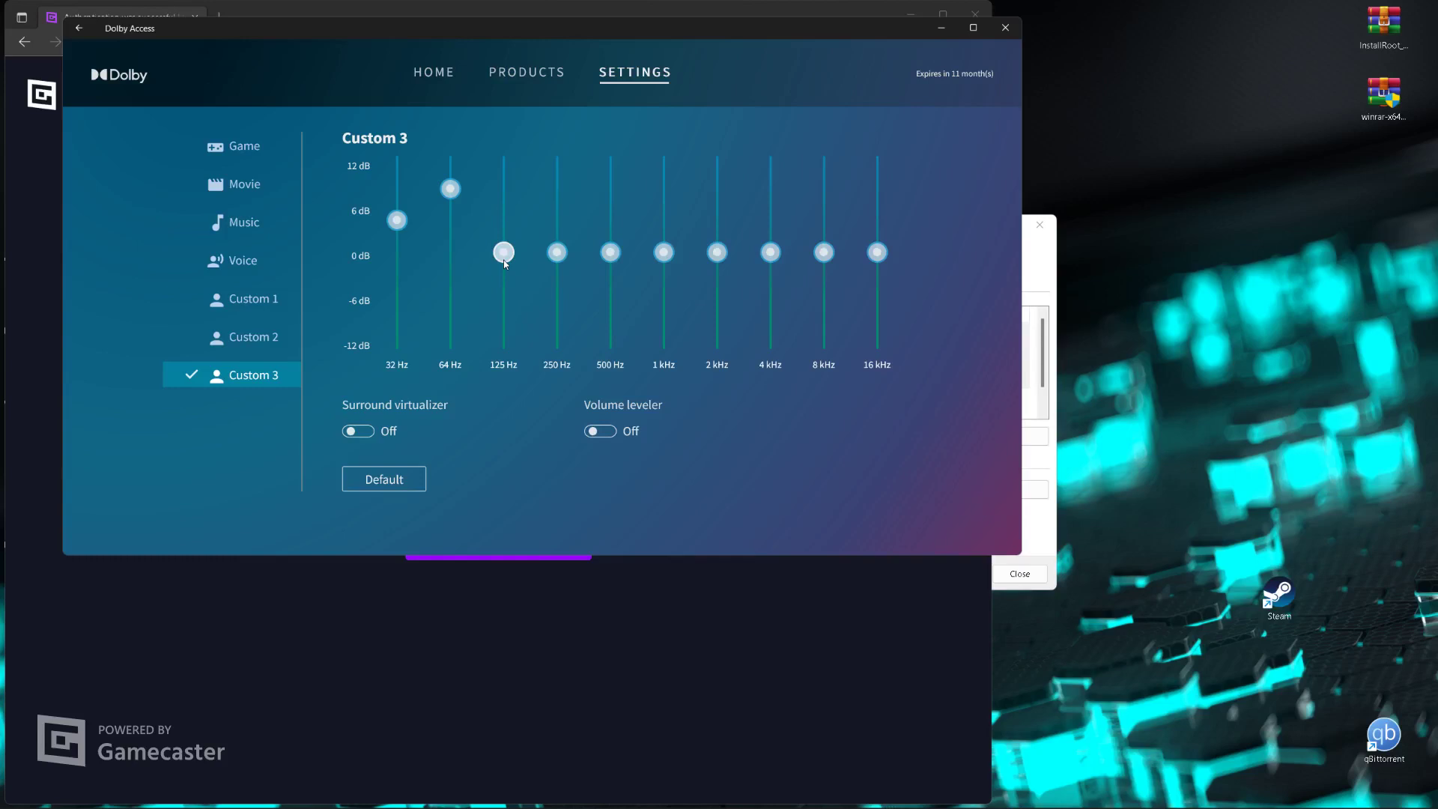
pyautogui.press('Up')
pyautogui.press('Up')
pyautogui.press('Up')
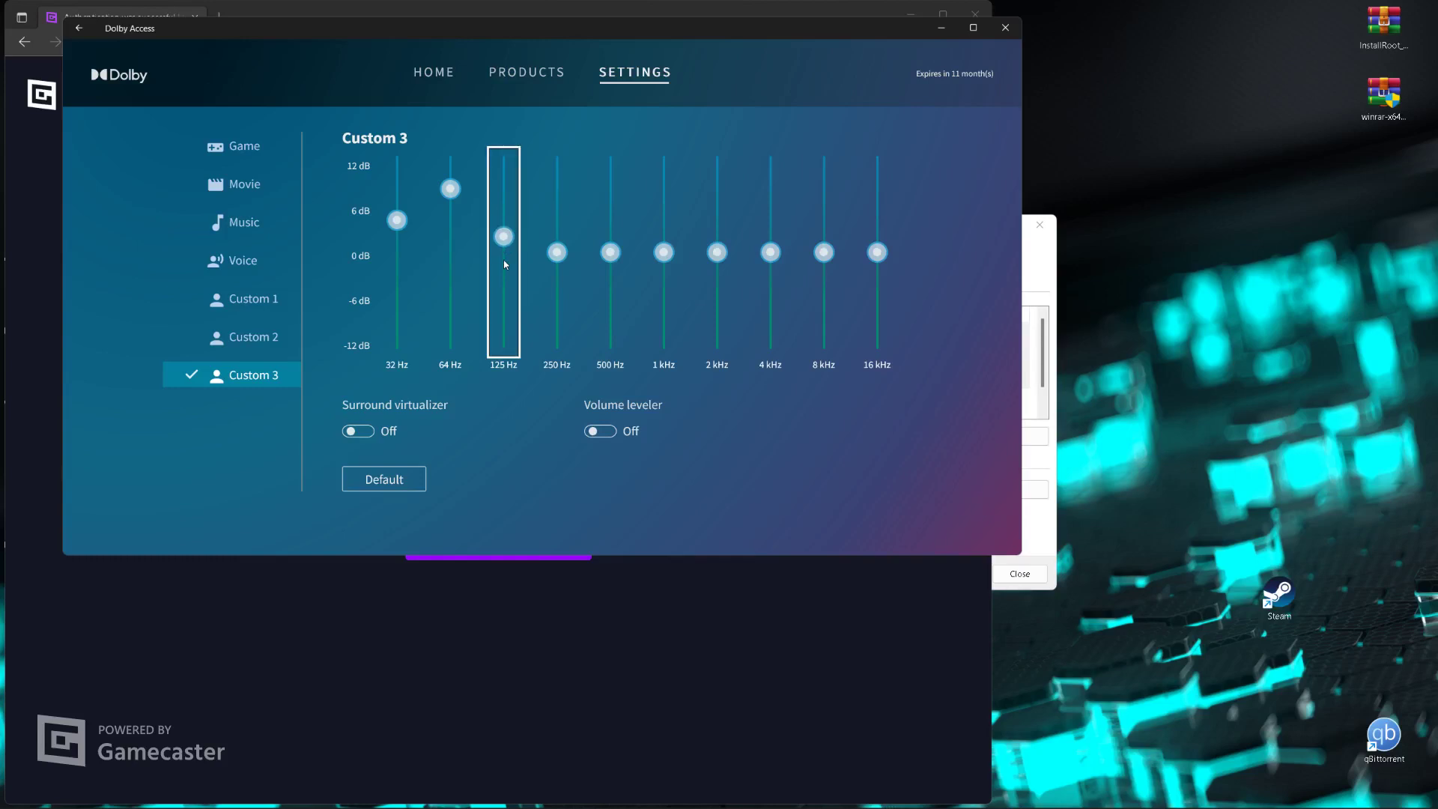
pyautogui.click(557, 256)
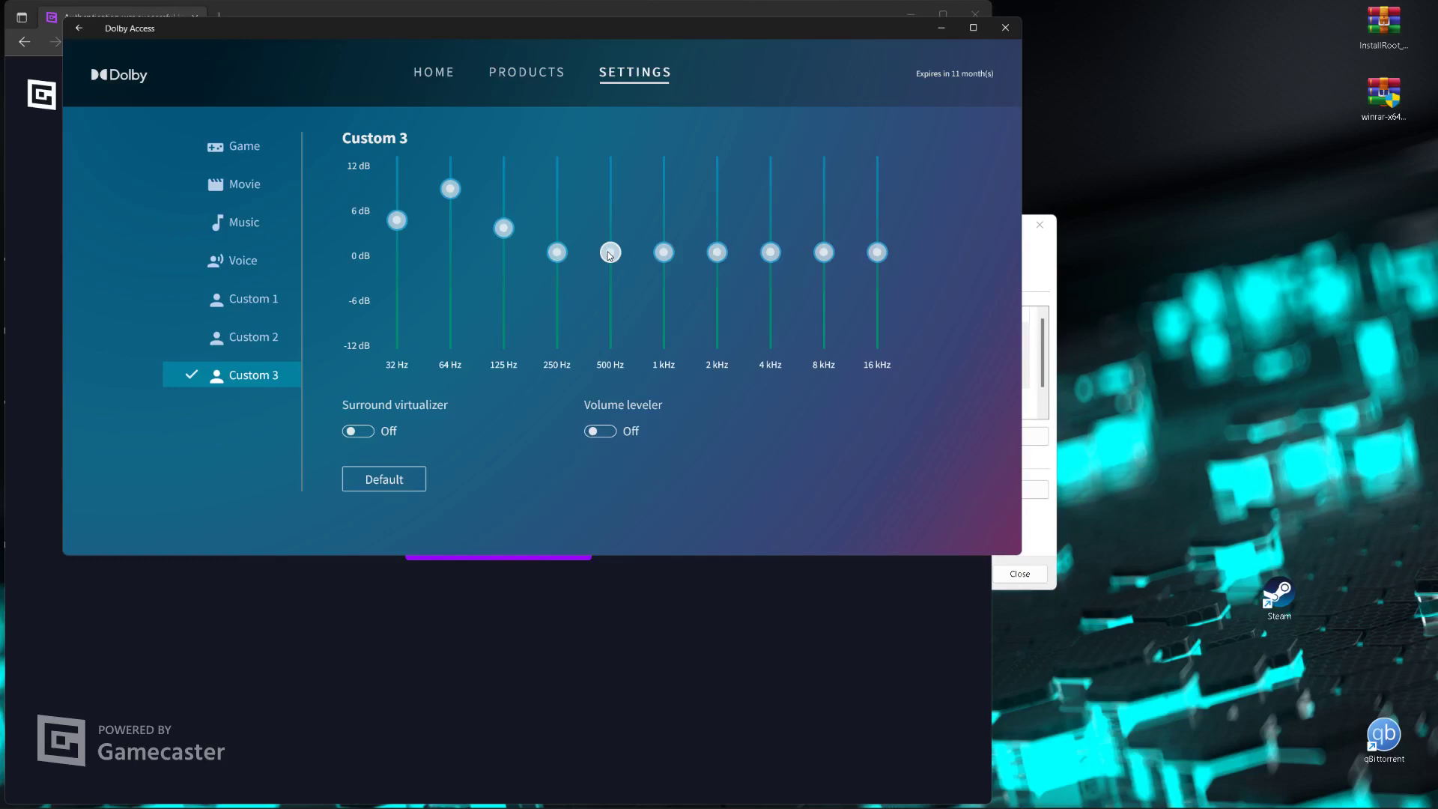
pyautogui.press('Up')
pyautogui.press('Up')
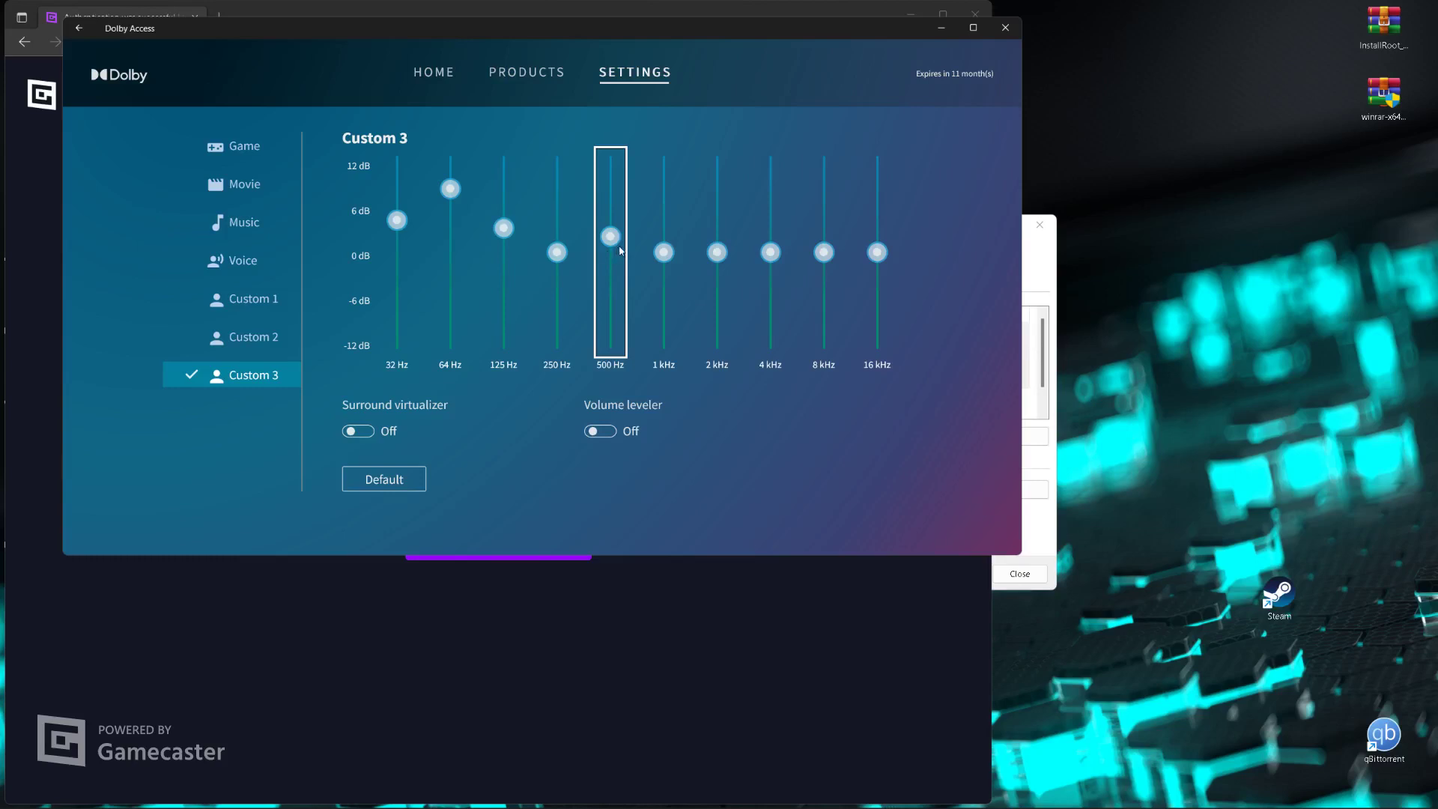
# Raise the 1 kHz band of the Custom 3 equalizer to about 4 dB.
pyautogui.click(666, 253)
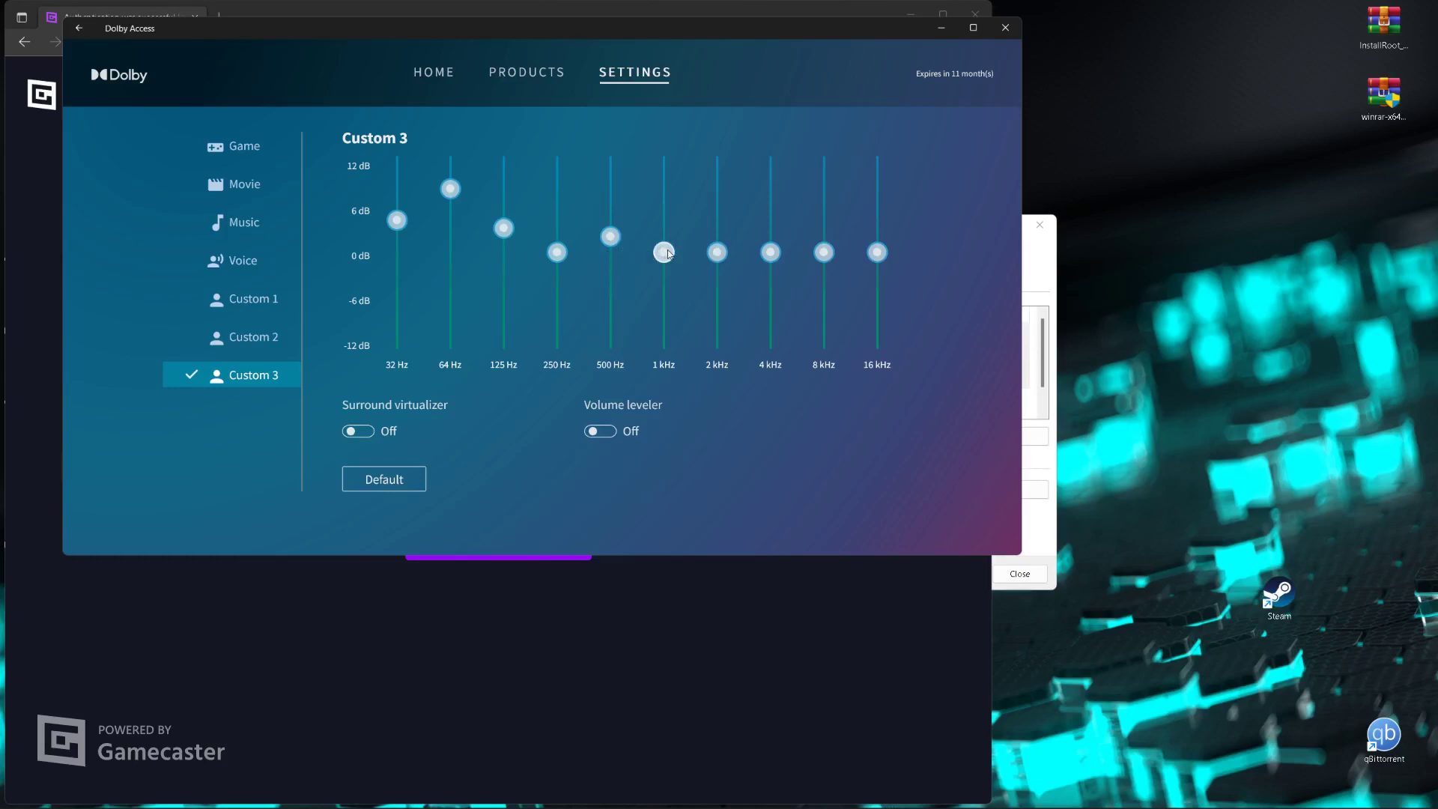
pyautogui.press('Up')
pyautogui.press('Up')
pyautogui.press('Up')
pyautogui.press('Up')
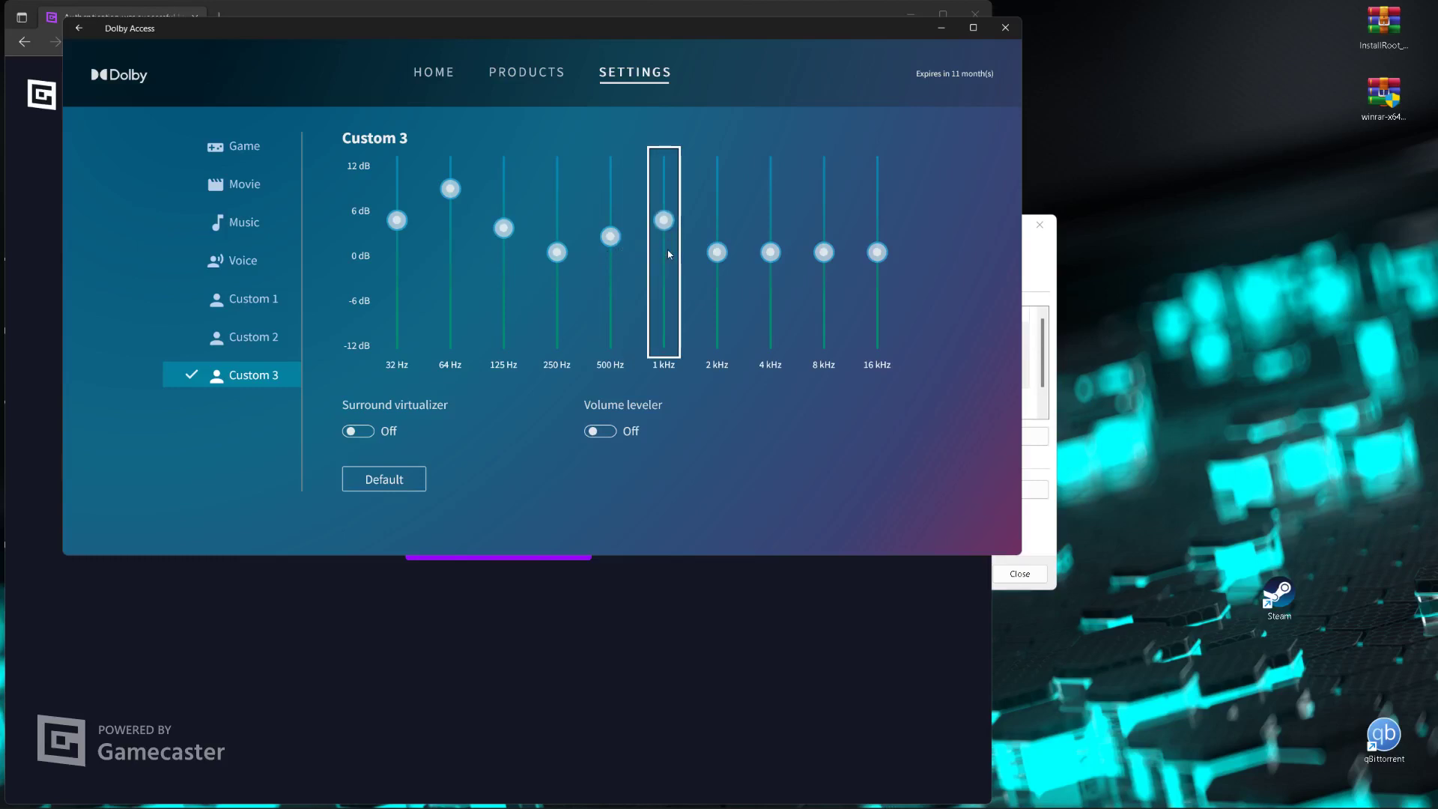
# Raise the 2 kHz band of the Custom 3 equalizer to about 6 dB.
pyautogui.click(720, 261)
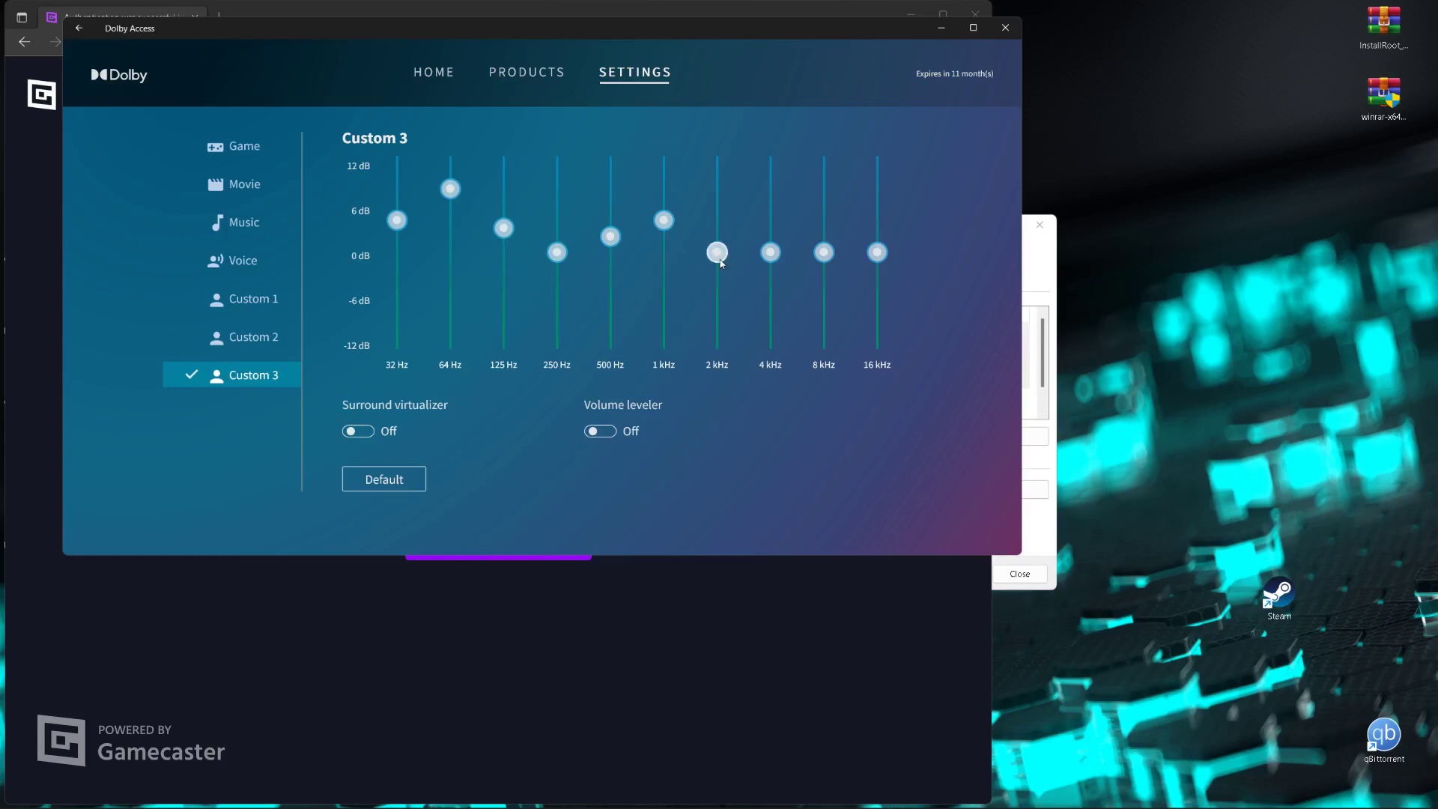
pyautogui.press('Up')
pyautogui.press('Up')
pyautogui.press('Up')
pyautogui.press('Up')
pyautogui.press('Up')
pyautogui.press('Up')
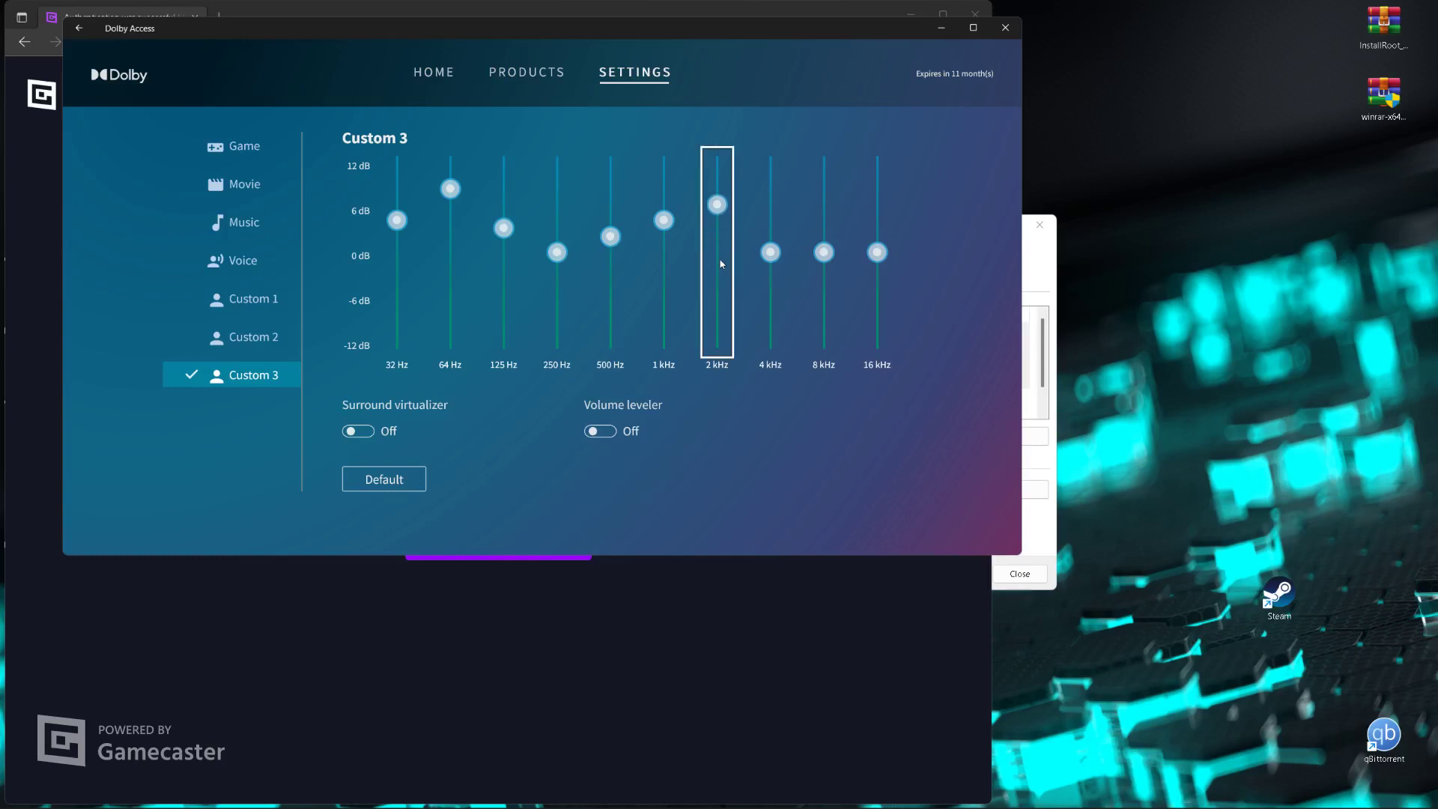
# Raise the 4 kHz band to about 3 dB and the 8 kHz band to about 2 dB in Custom 3.
pyautogui.click(775, 253)
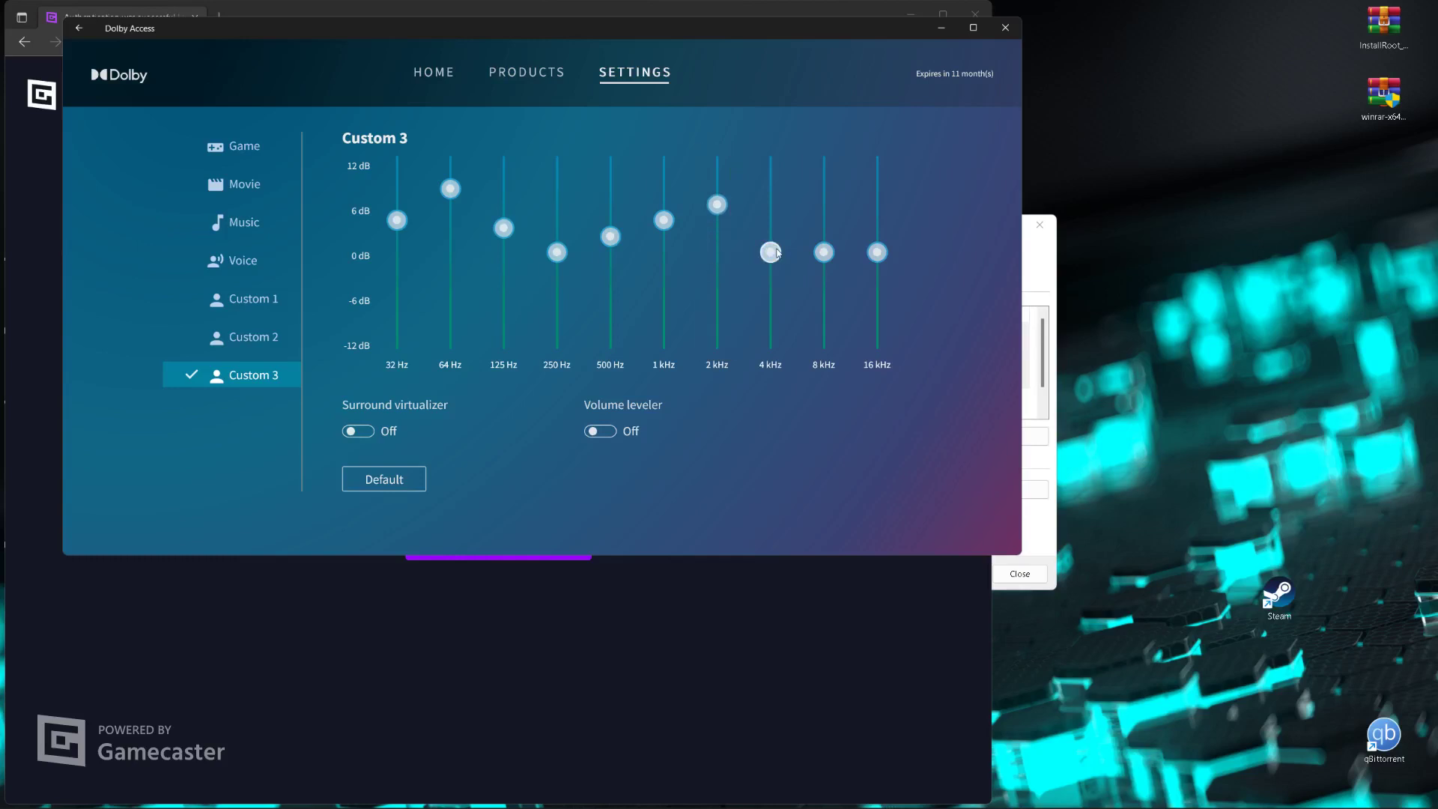
pyautogui.press('Up')
pyautogui.press('Up')
pyautogui.press('Up')
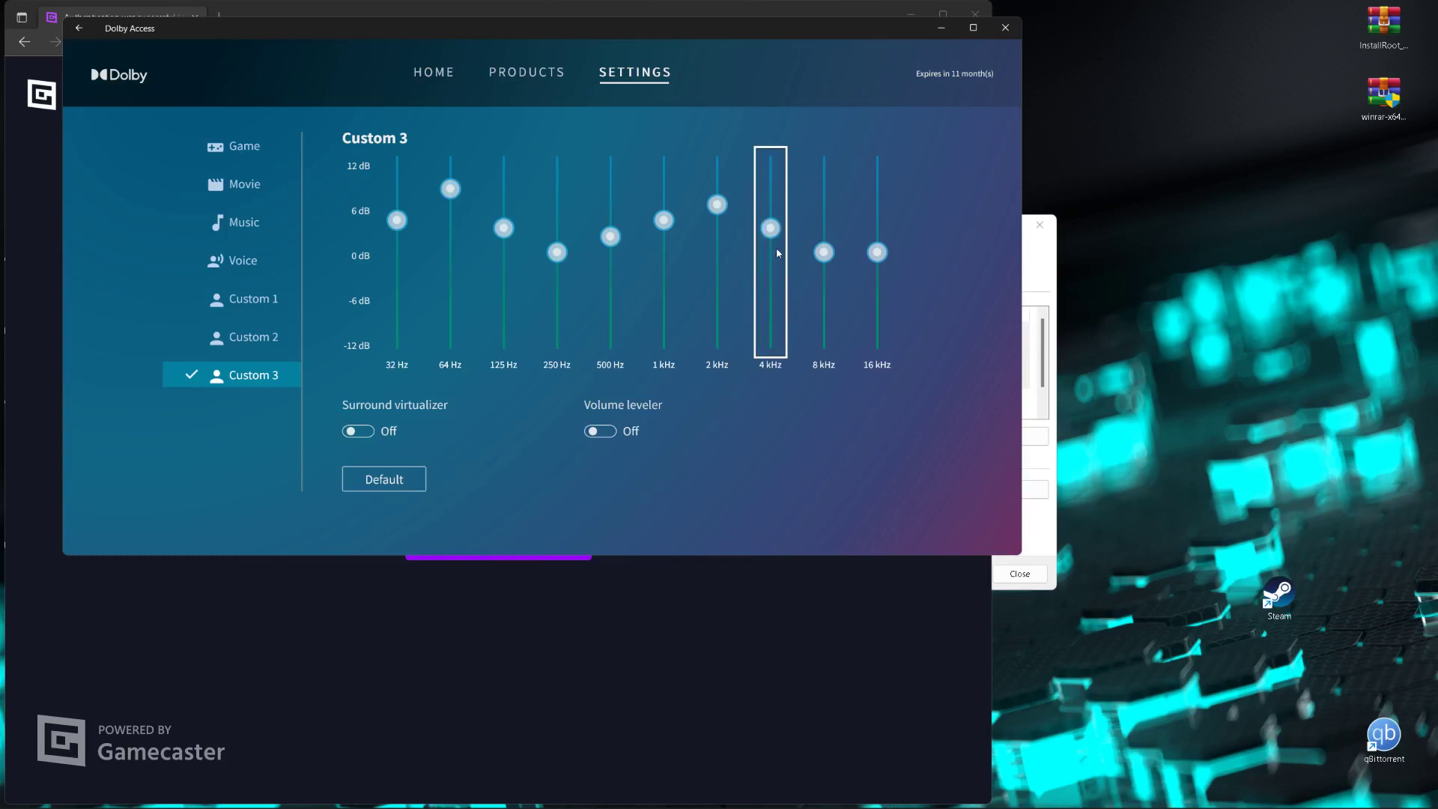
pyautogui.click(823, 251)
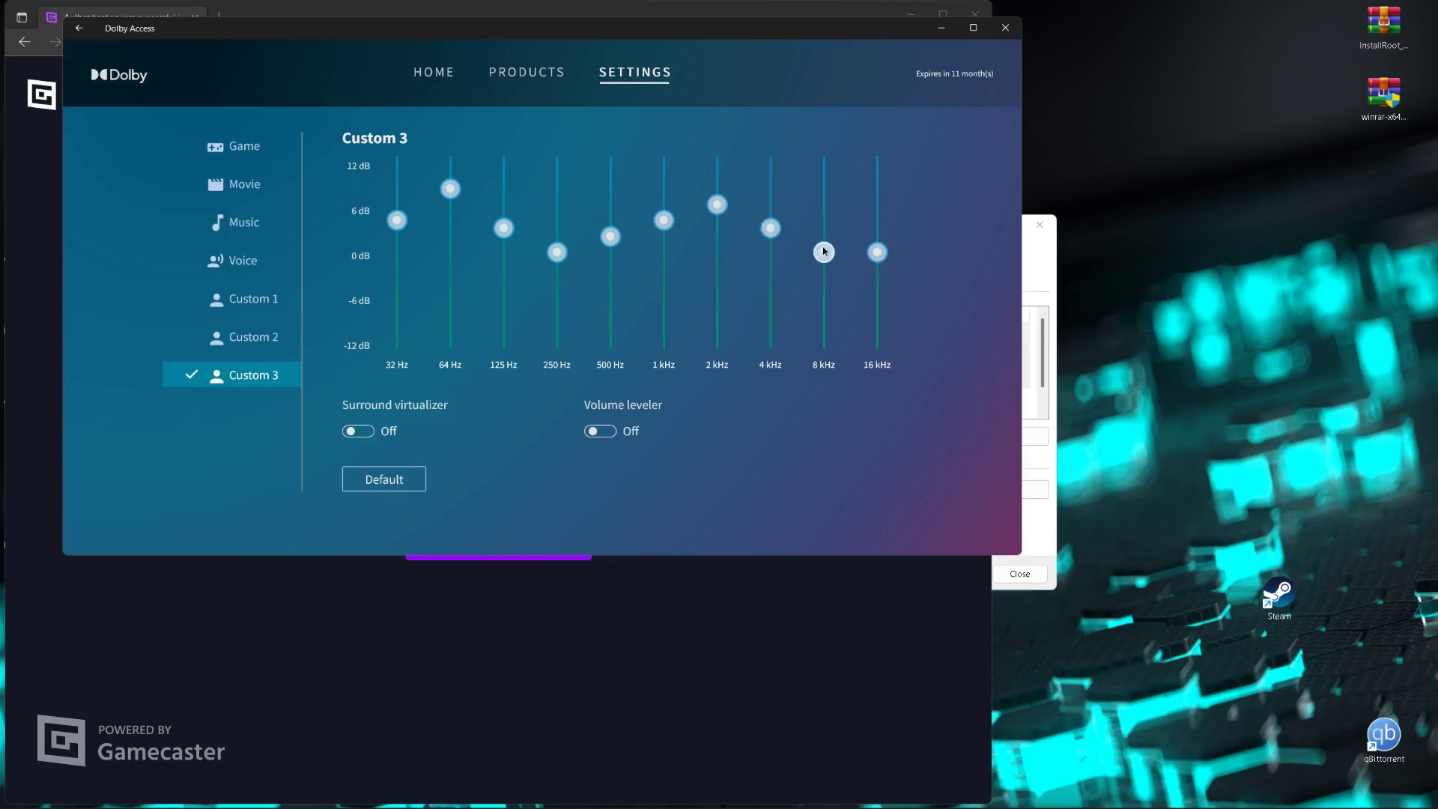
pyautogui.press('Up')
pyautogui.press('Up')
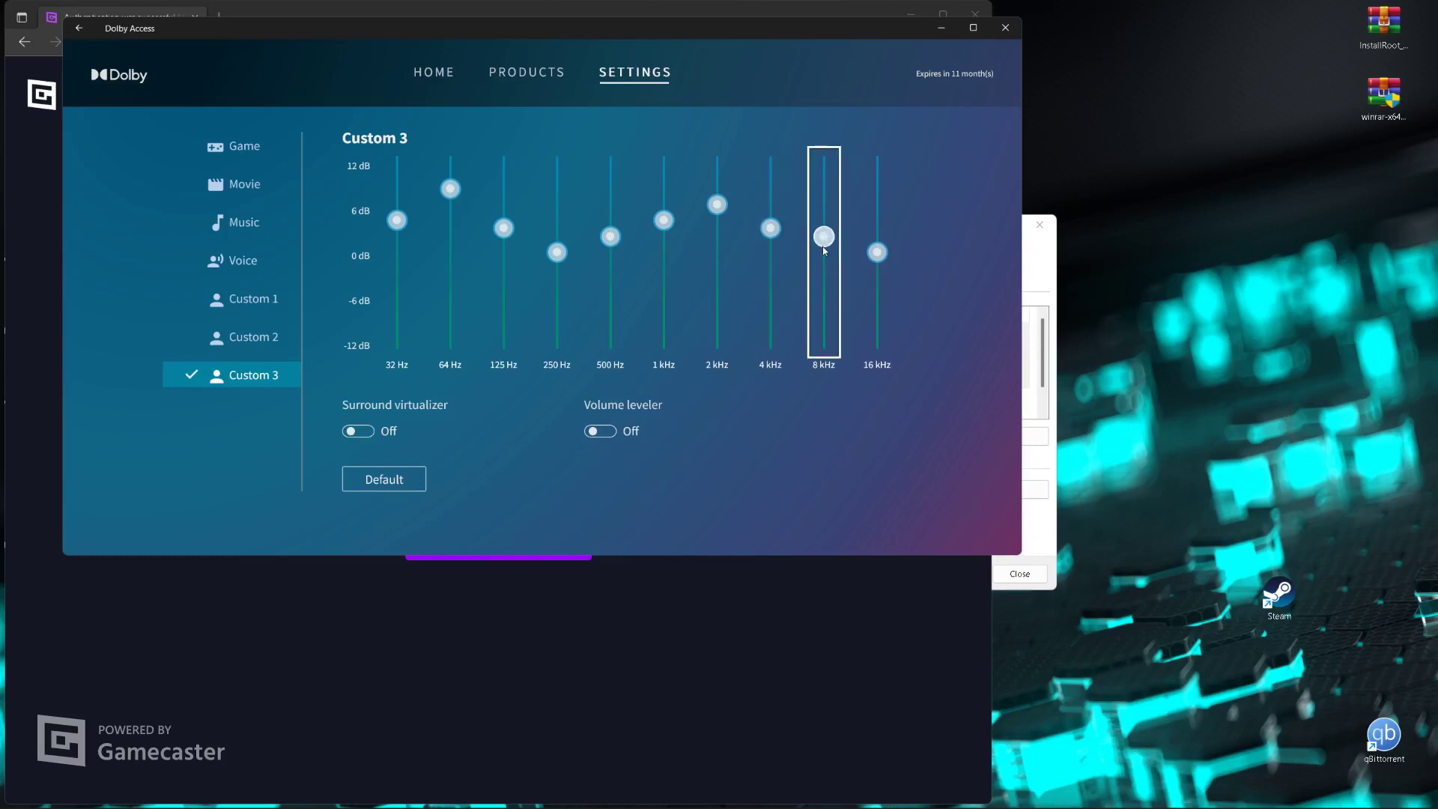
# Raise the 16 kHz band of the Custom 3 equalizer to about 4 dB.
pyautogui.click(878, 253)
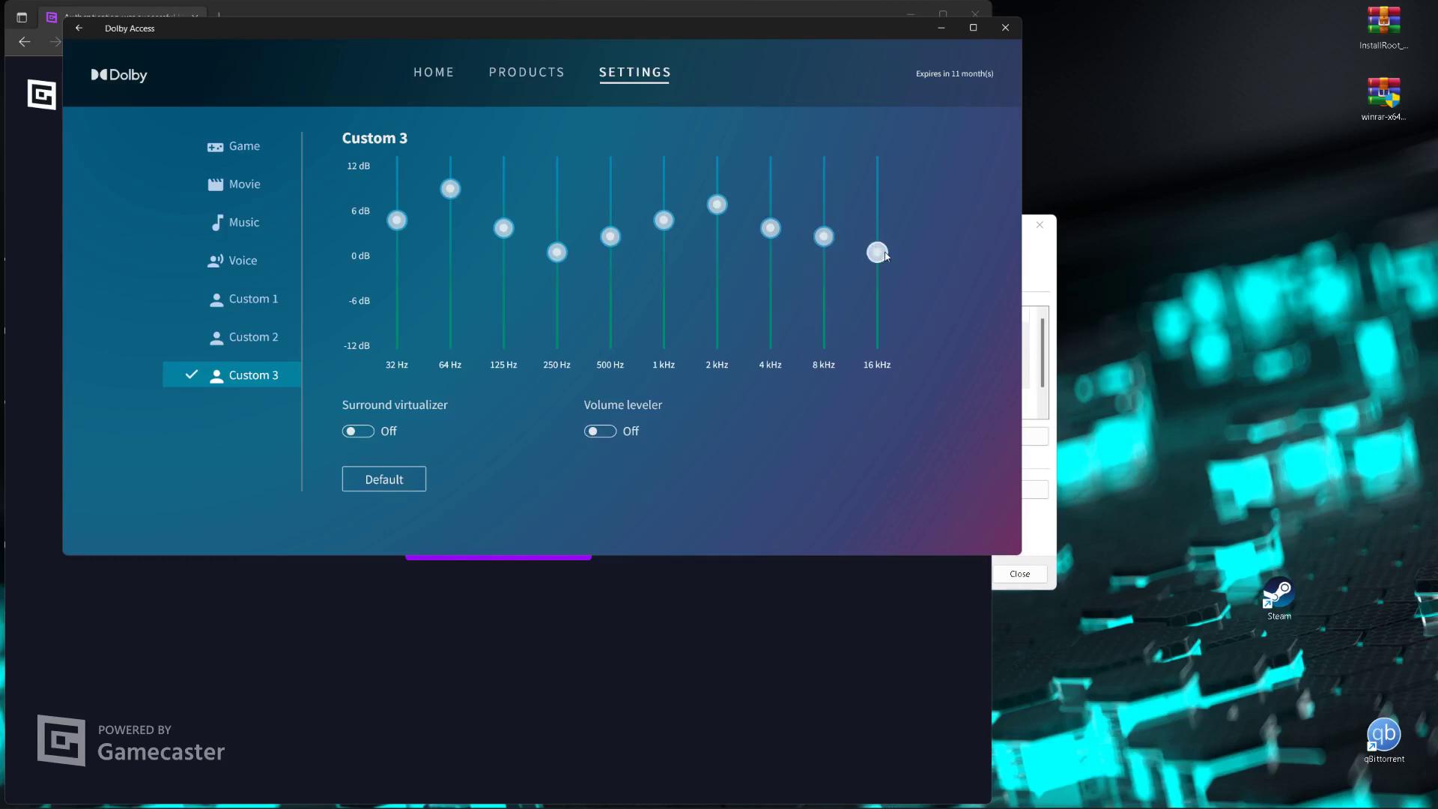
pyautogui.press('Up')
pyautogui.press('Up')
pyautogui.press('Up')
pyautogui.press('Up')
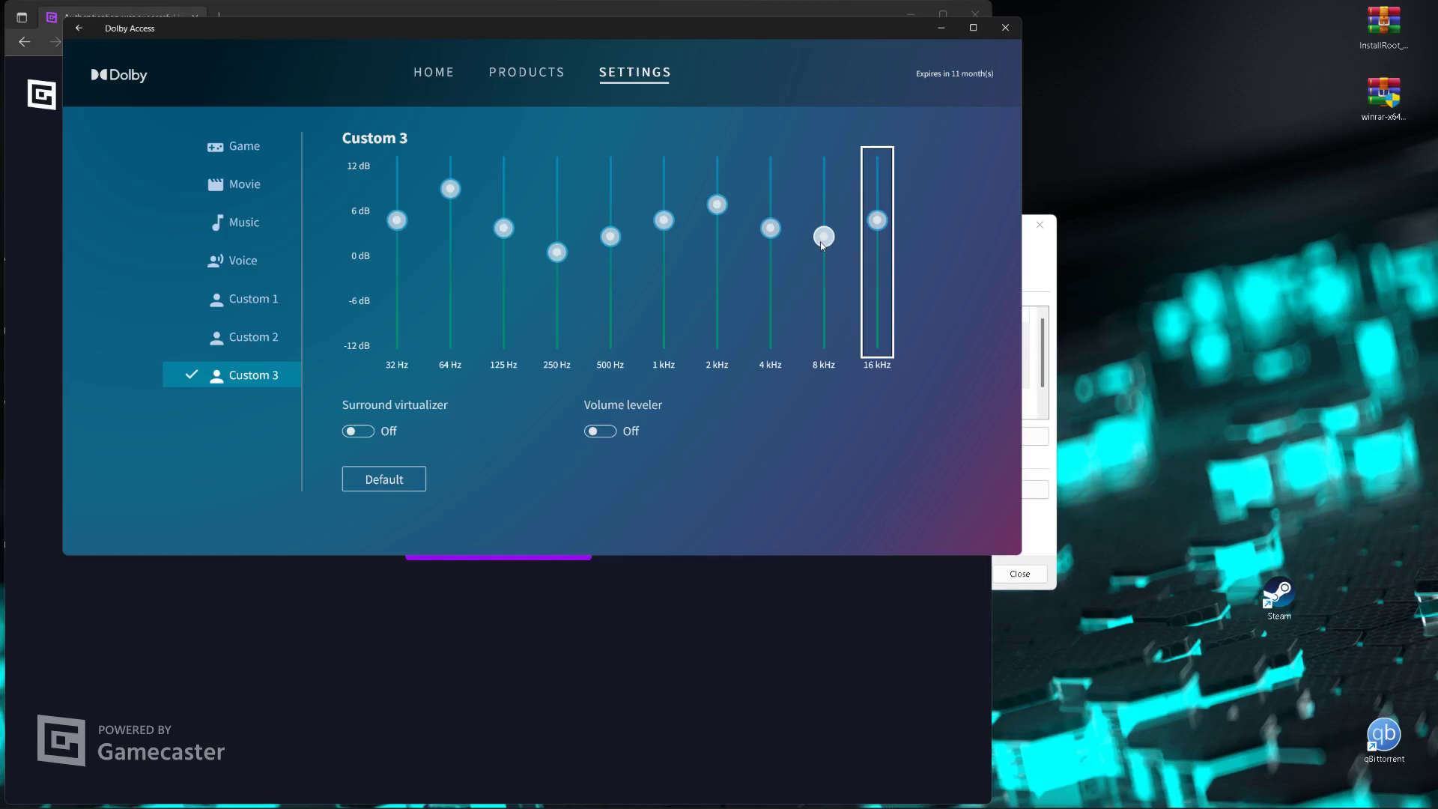
pyautogui.click(507, 228)
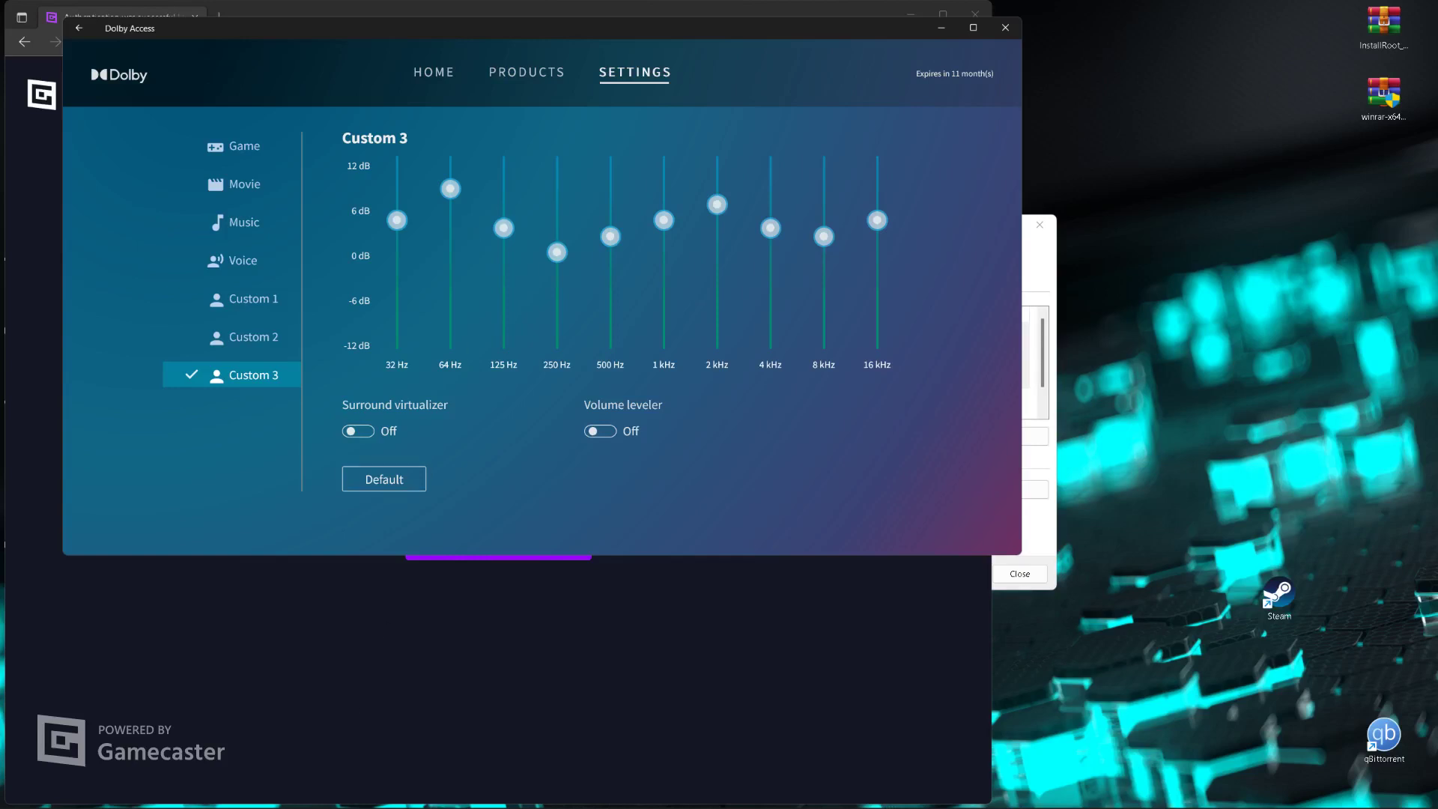
# Switch to Alienware Command Center and view the Fusion audio profile settings, acknowledging the overclock warning.
pyautogui.moveTo(119, 803)
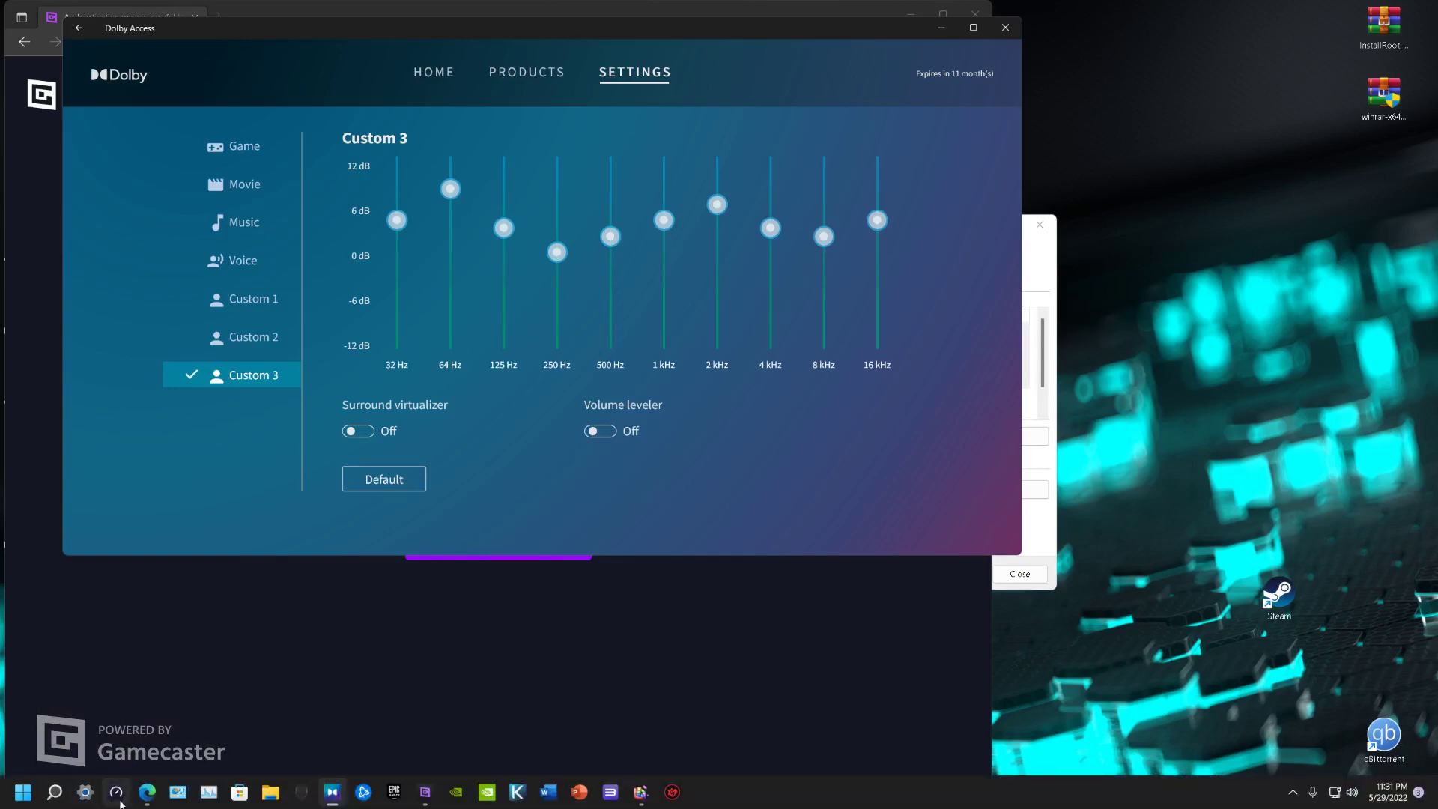
pyautogui.click(296, 791)
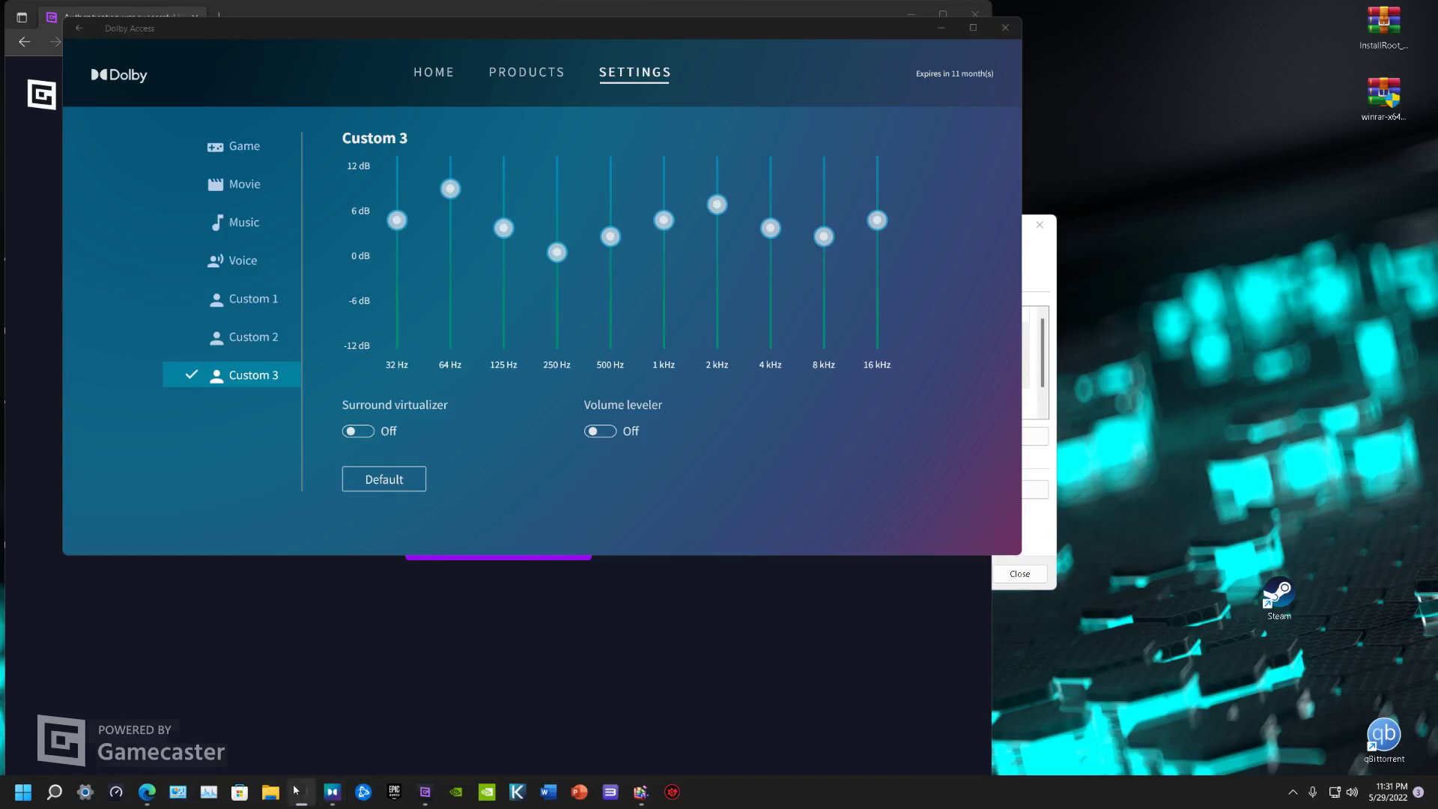
pyautogui.click(631, 602)
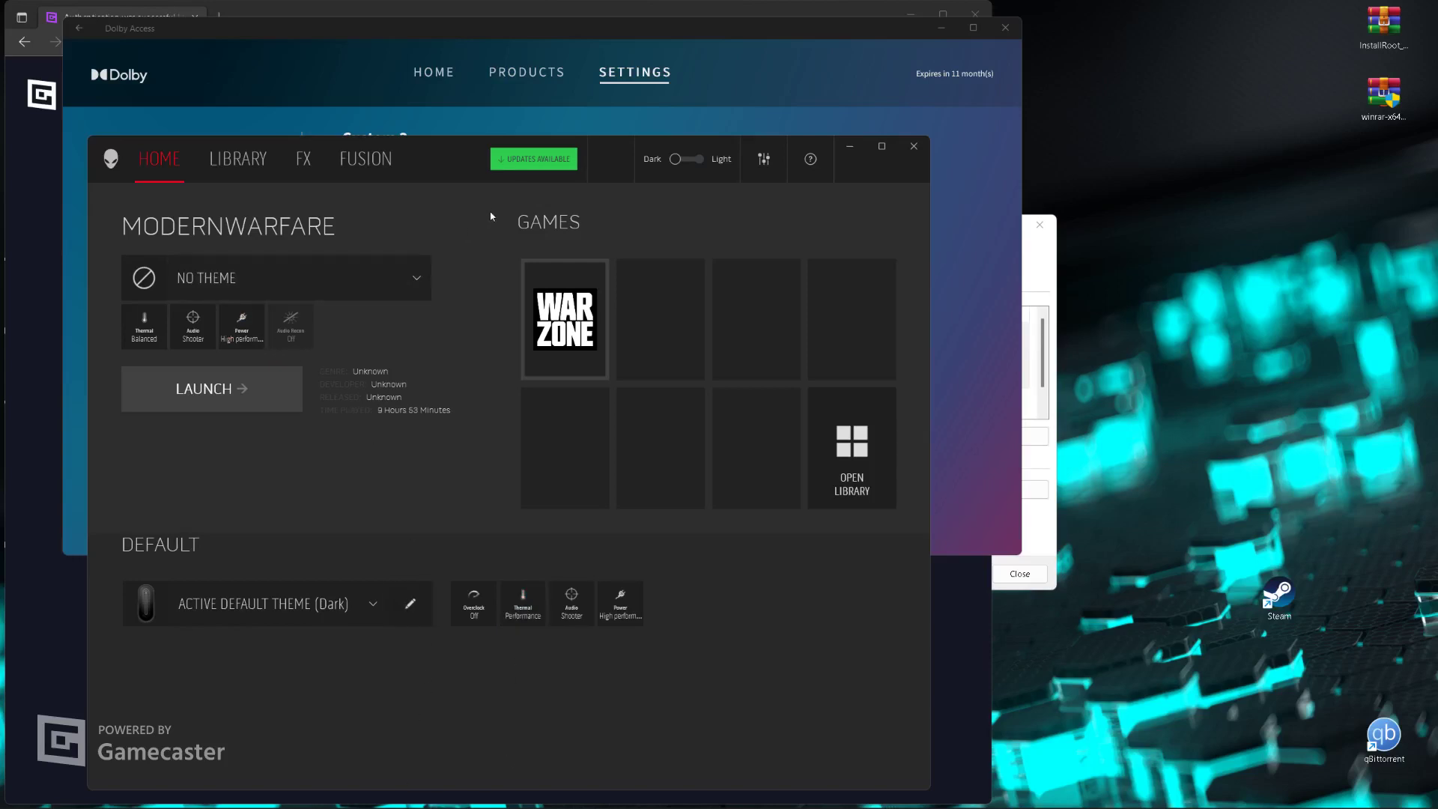
pyautogui.click(367, 160)
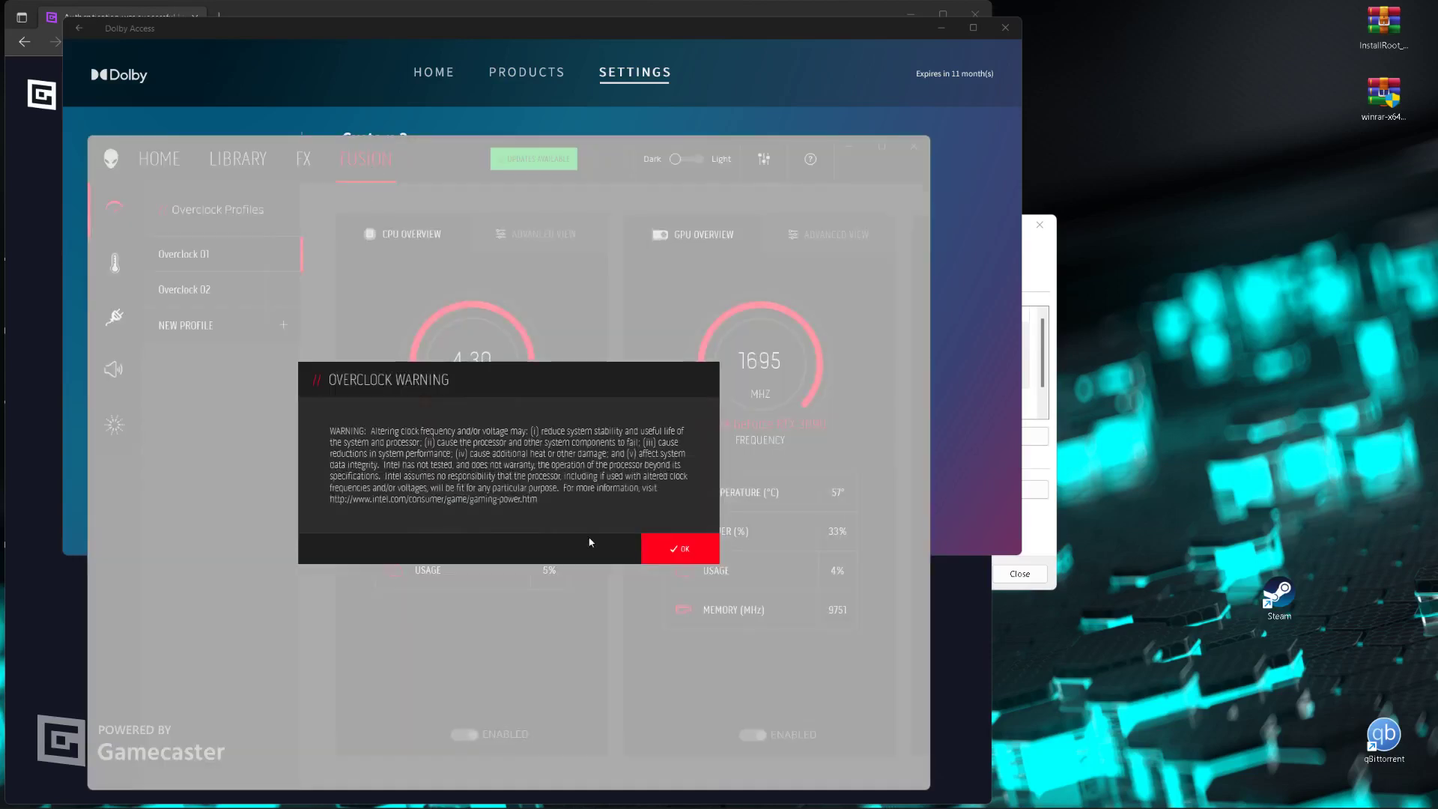
pyautogui.click(671, 549)
pyautogui.click(128, 381)
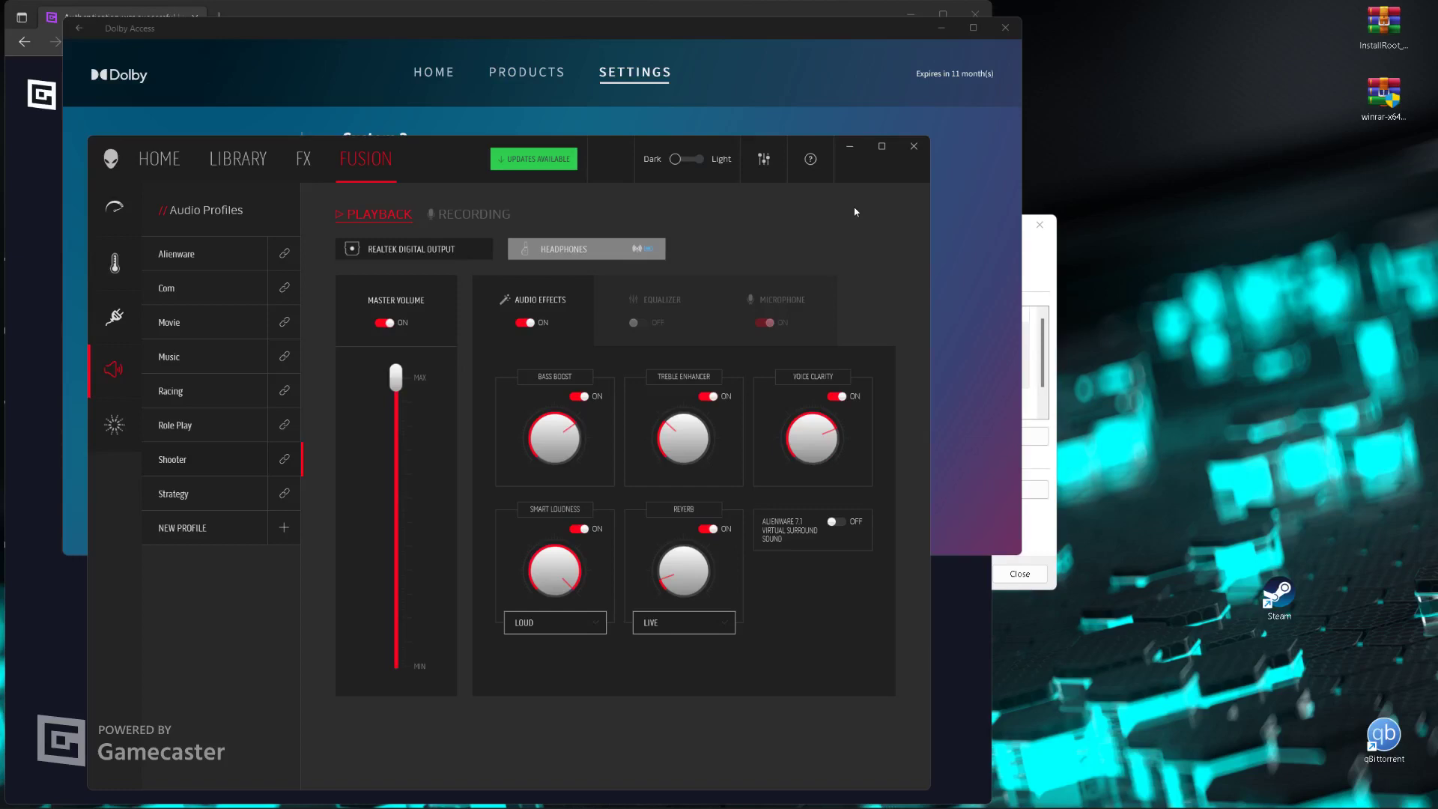
# Close the Dolby Access, Alienware Command Center and browser windows, and minimize Optimize Drives to clear the desktop.
pyautogui.click(1005, 28)
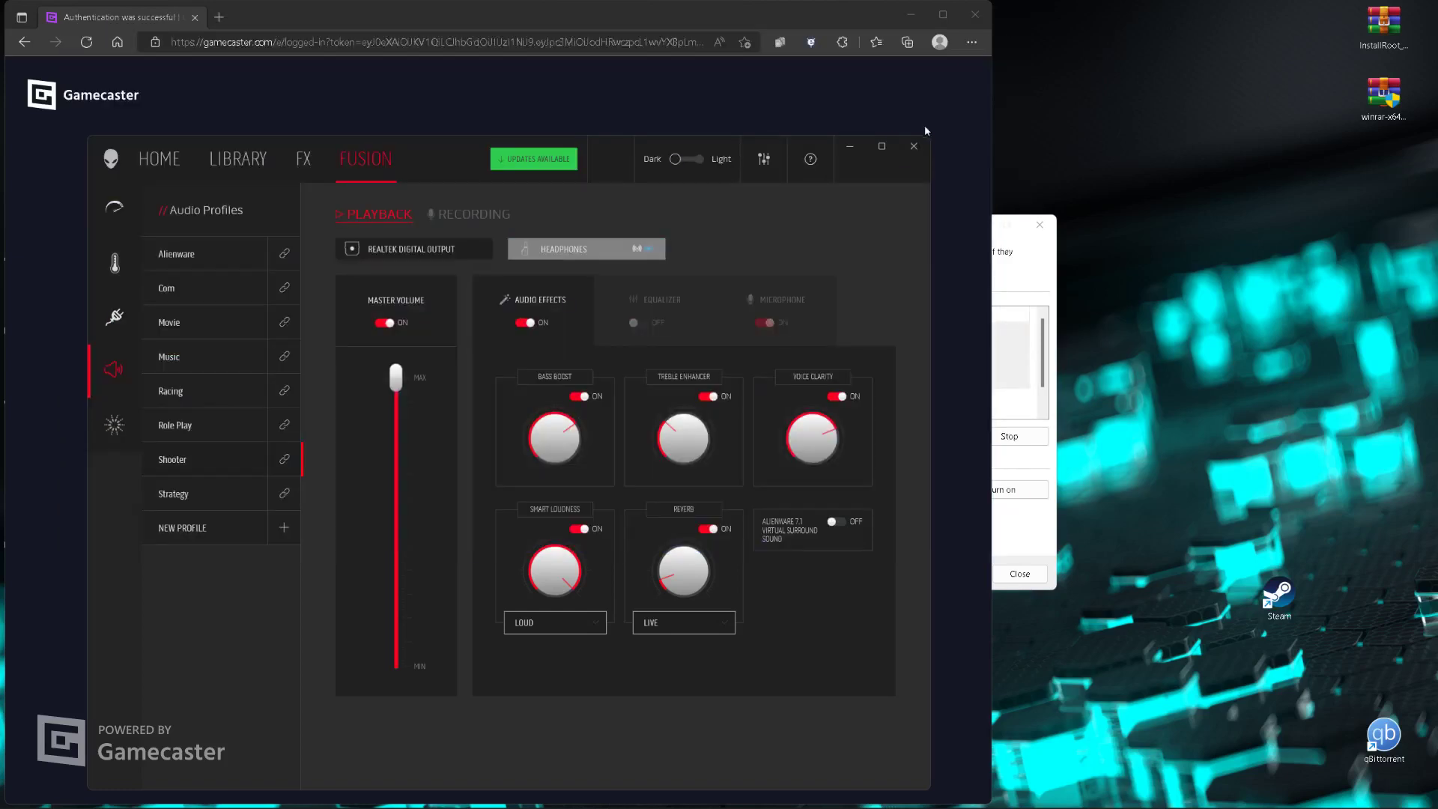
pyautogui.click(914, 146)
pyautogui.click(976, 14)
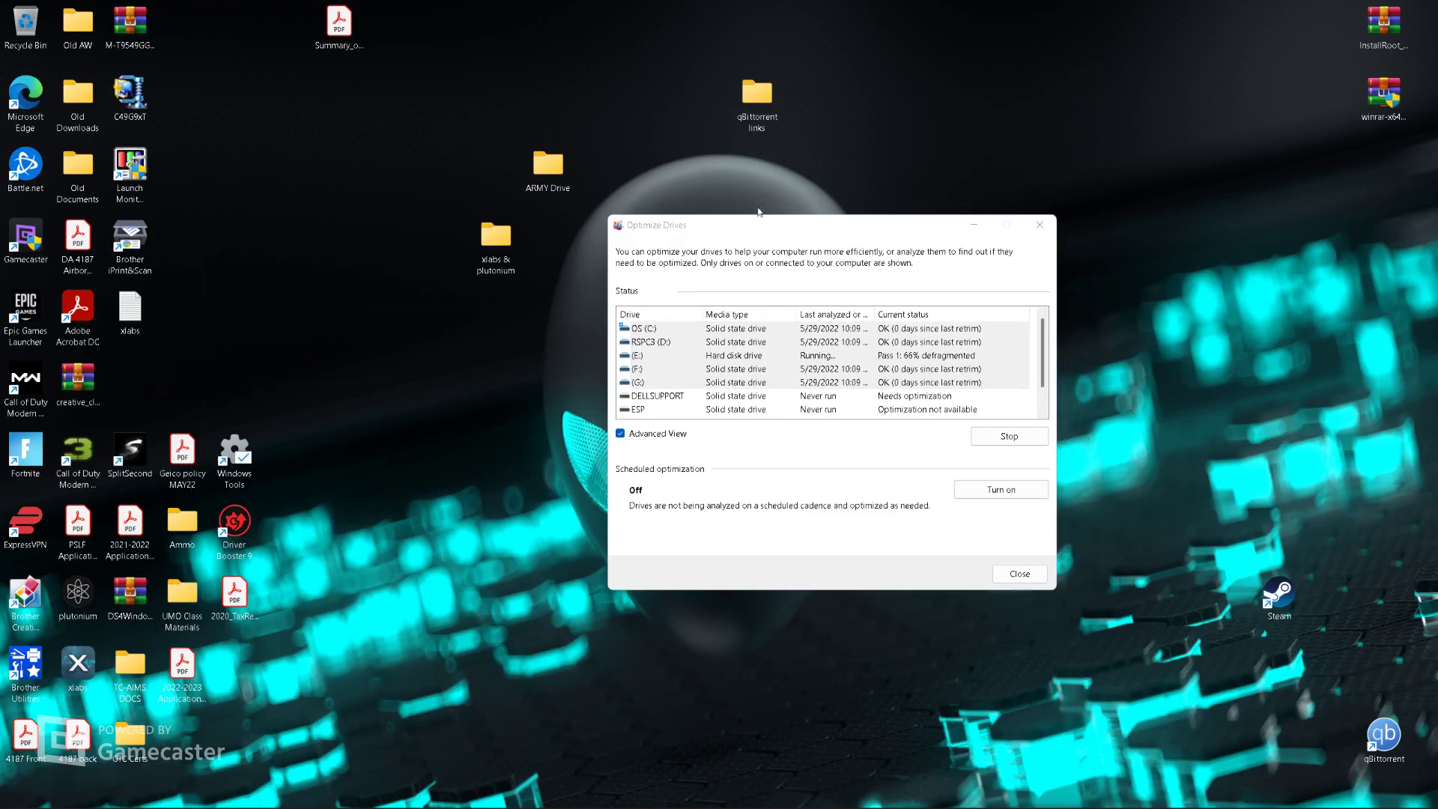
pyautogui.click(973, 229)
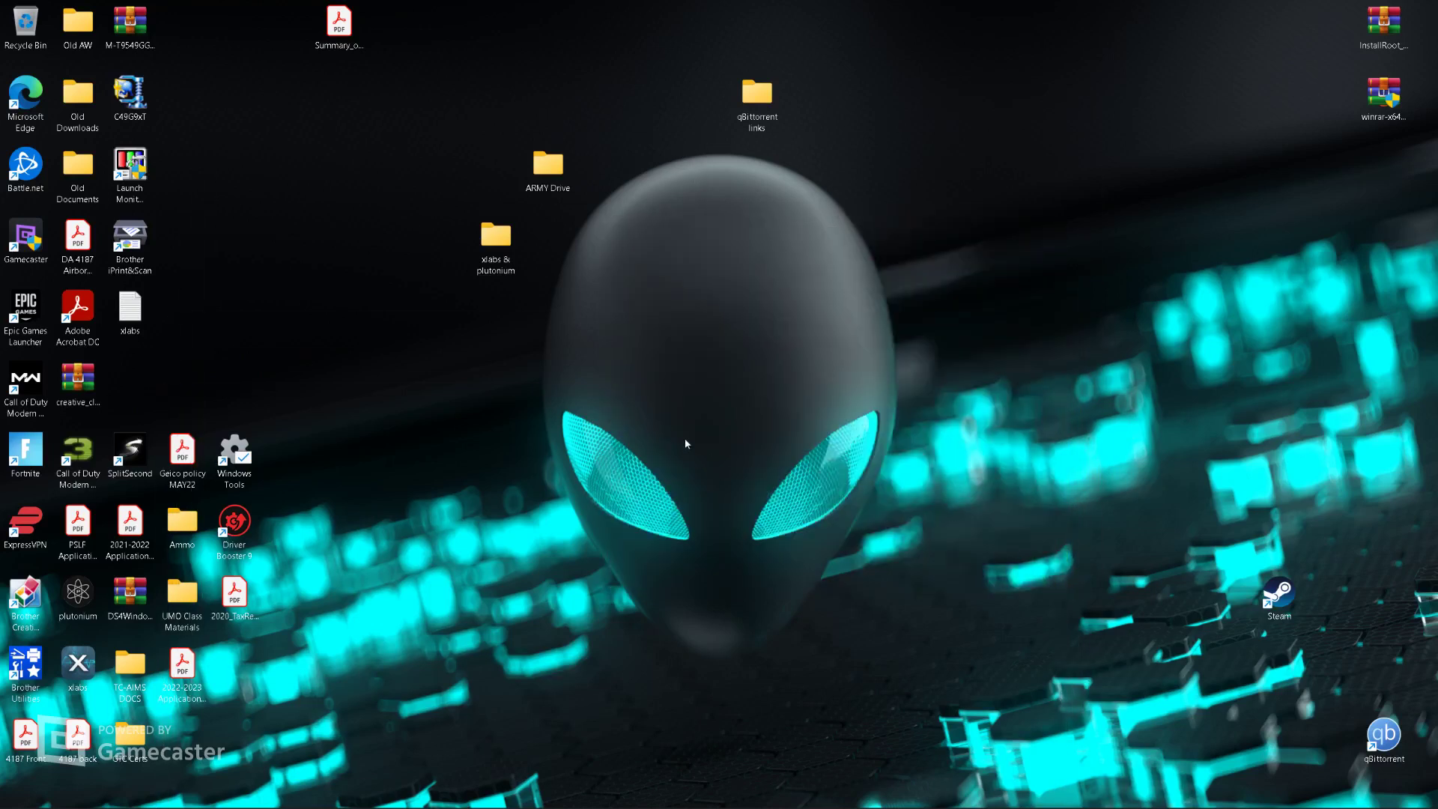